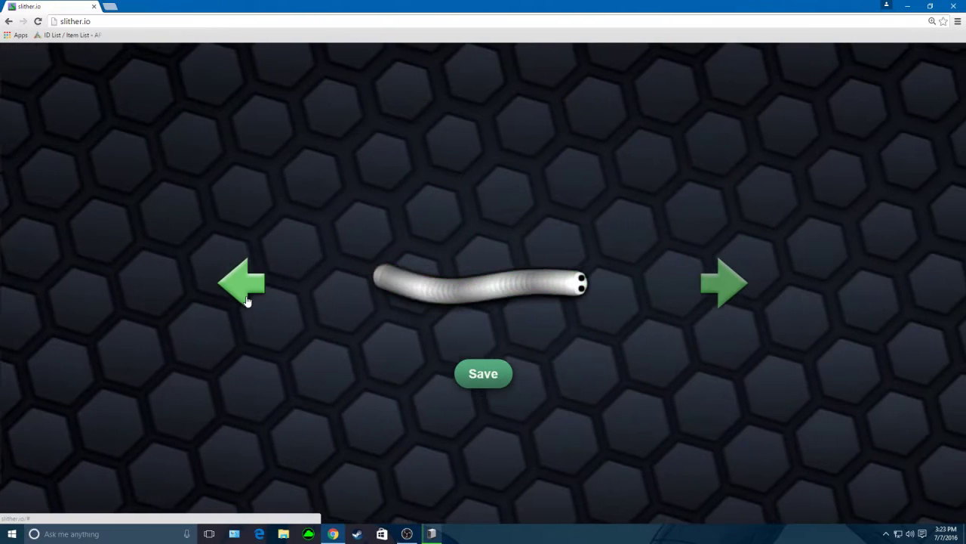
# Choose the red-and-blue striped snake skin and save it
pyautogui.click(246, 299)
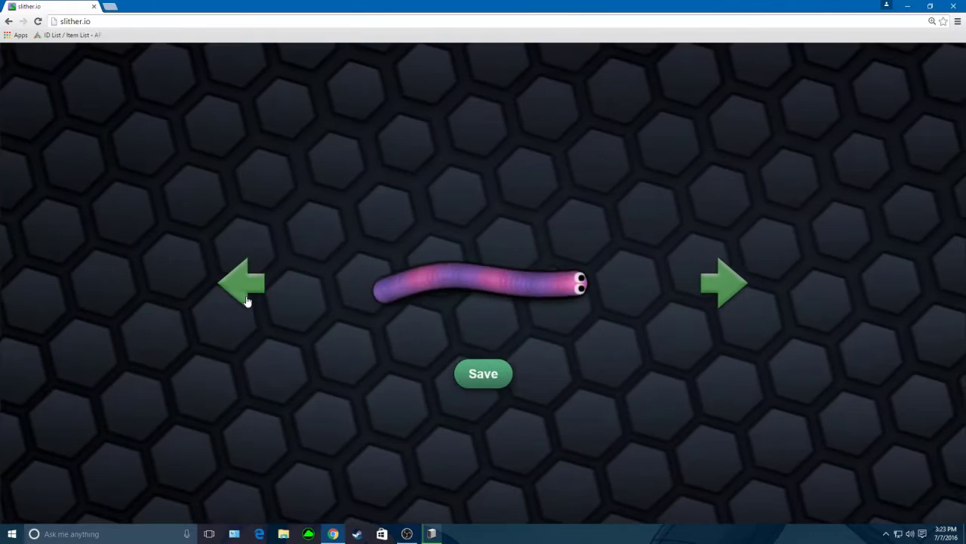
pyautogui.click(731, 302)
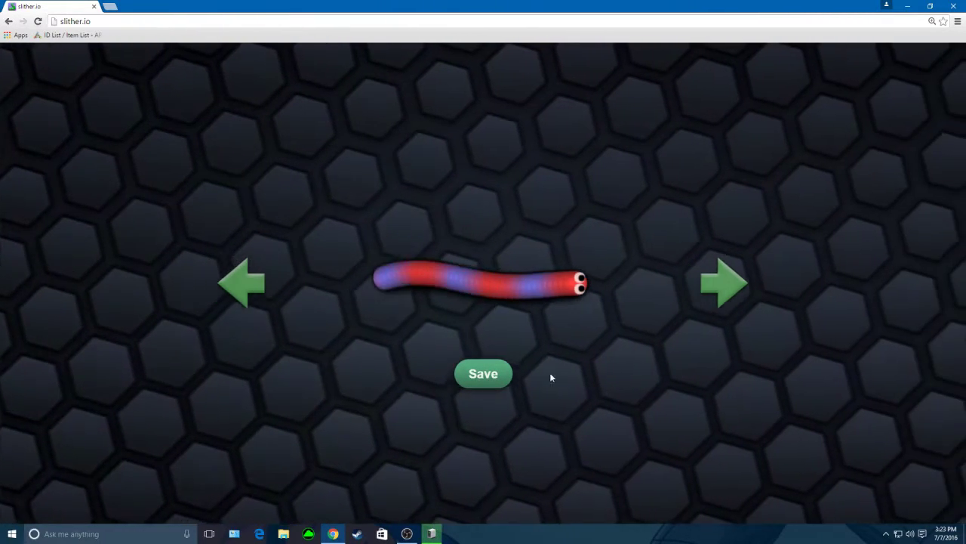
pyautogui.click(495, 370)
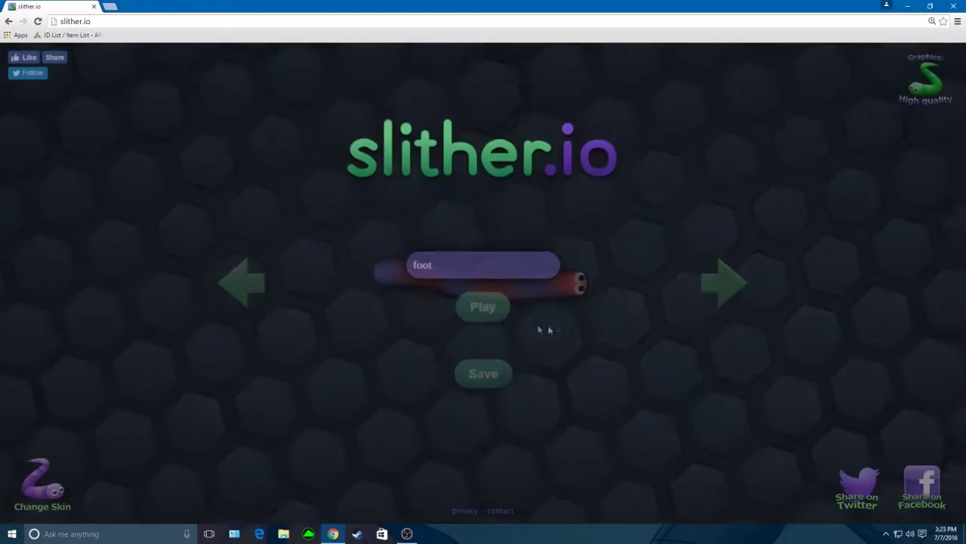
# Start a game as 'foot' with the red-and-blue striped snake
pyautogui.click(487, 309)
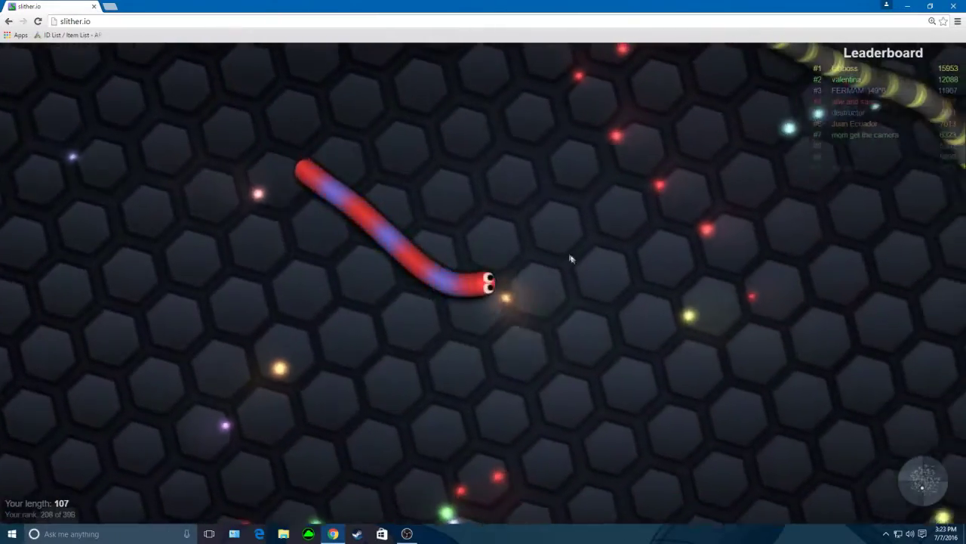
# Boost through pellets and coil around the white snake until it dies, reaching length 3475
pyautogui.moveTo(647, 264); pyautogui.dragTo(519, 263)
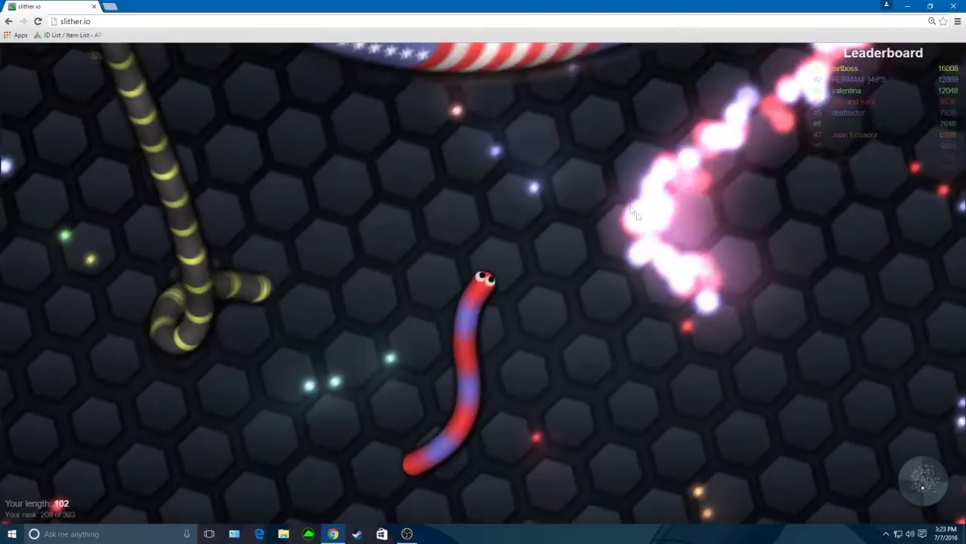
pyautogui.moveTo(635, 213); pyautogui.dragTo(508, 179)
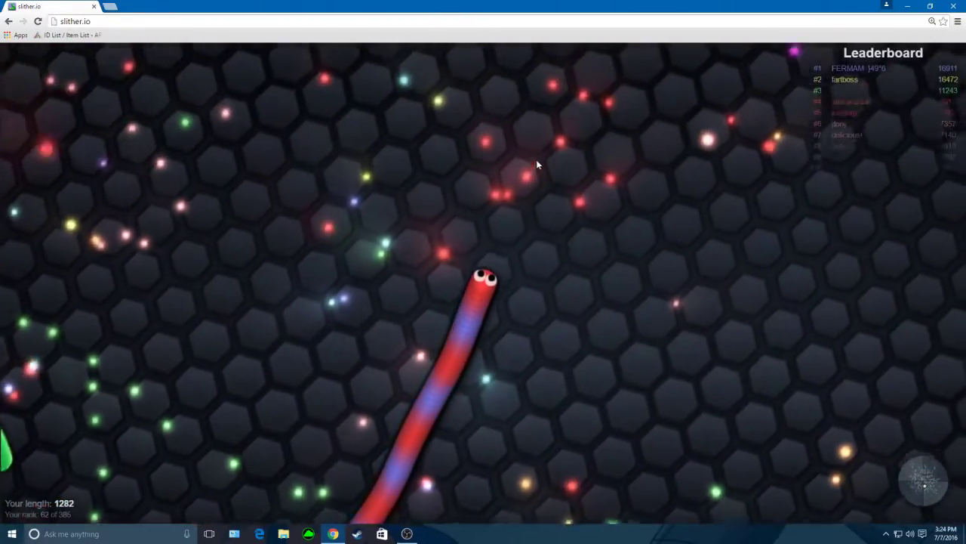
pyautogui.moveTo(741, 251)
pyautogui.mouseDown()
pyautogui.moveTo(659, 204)
pyautogui.moveTo(513, 448)
pyautogui.mouseUp()
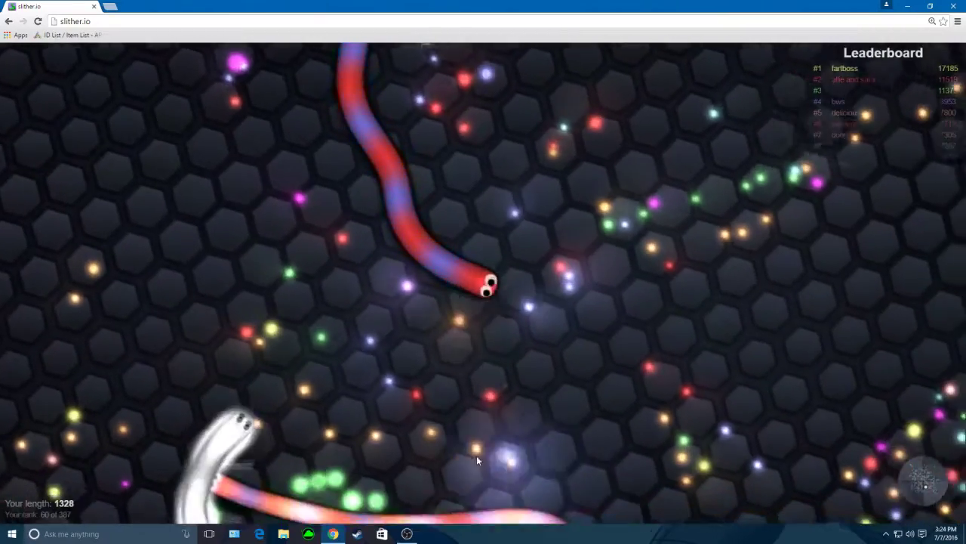
pyautogui.moveTo(476, 456); pyautogui.dragTo(534, 203)
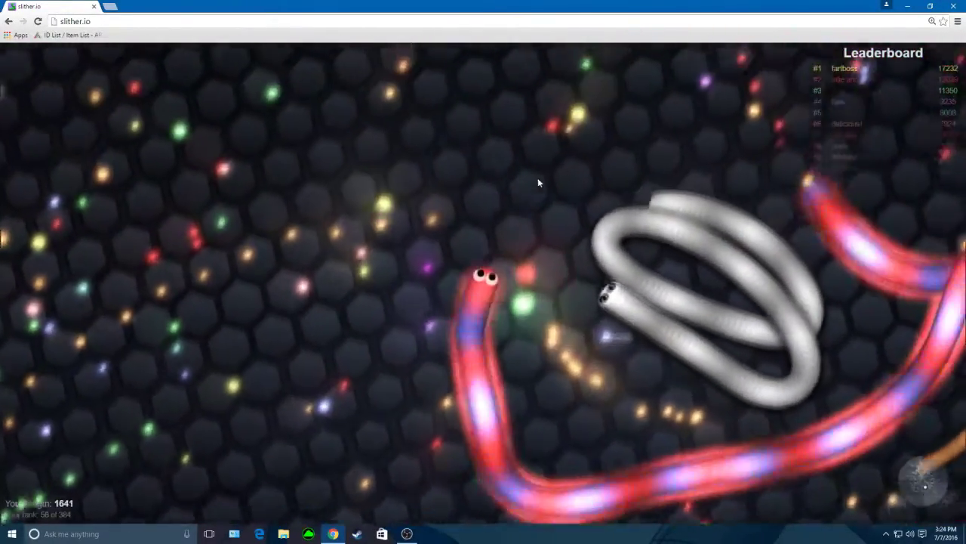
pyautogui.moveTo(537, 177); pyautogui.dragTo(715, 461)
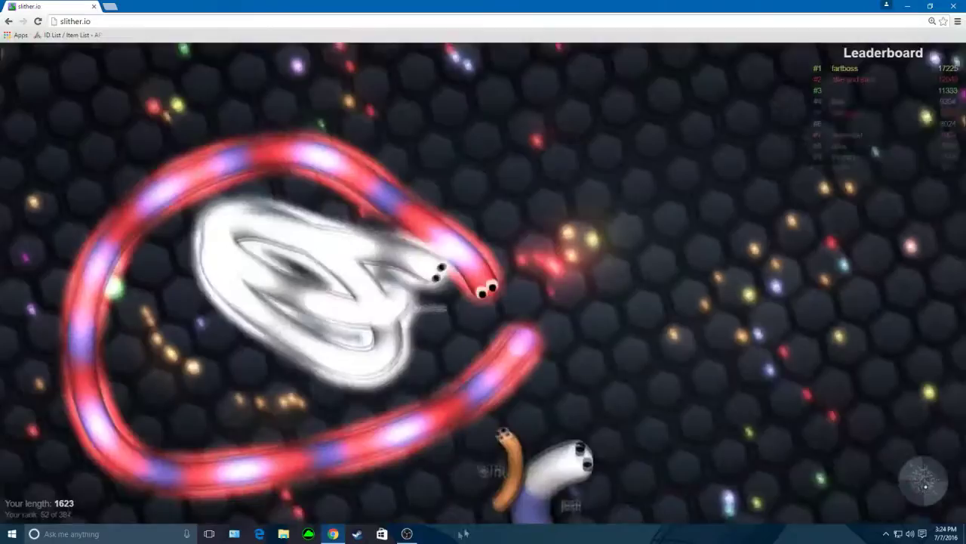
pyautogui.moveTo(875, 151); pyautogui.dragTo(426, 176)
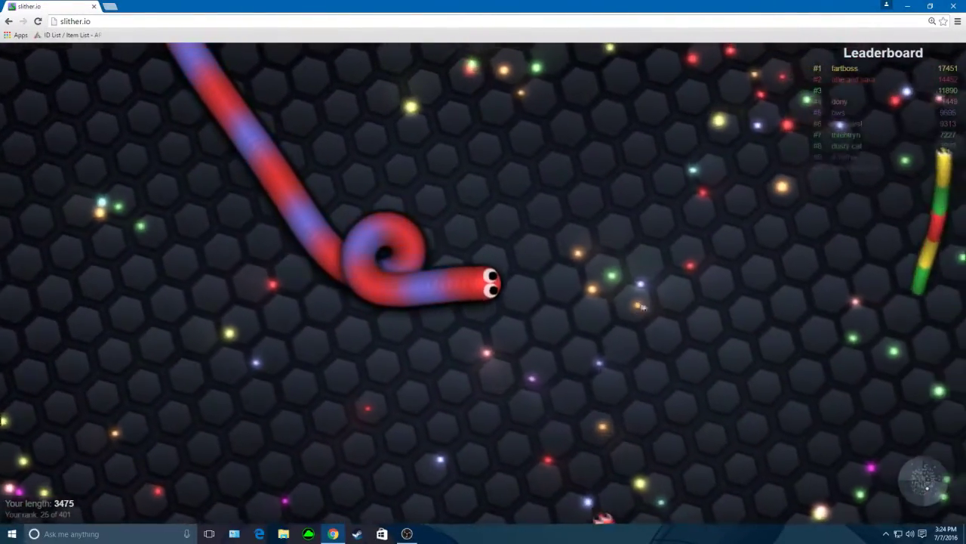
# Boost toward pellets among other snakes, ending at length 3464
pyautogui.click(642, 306)
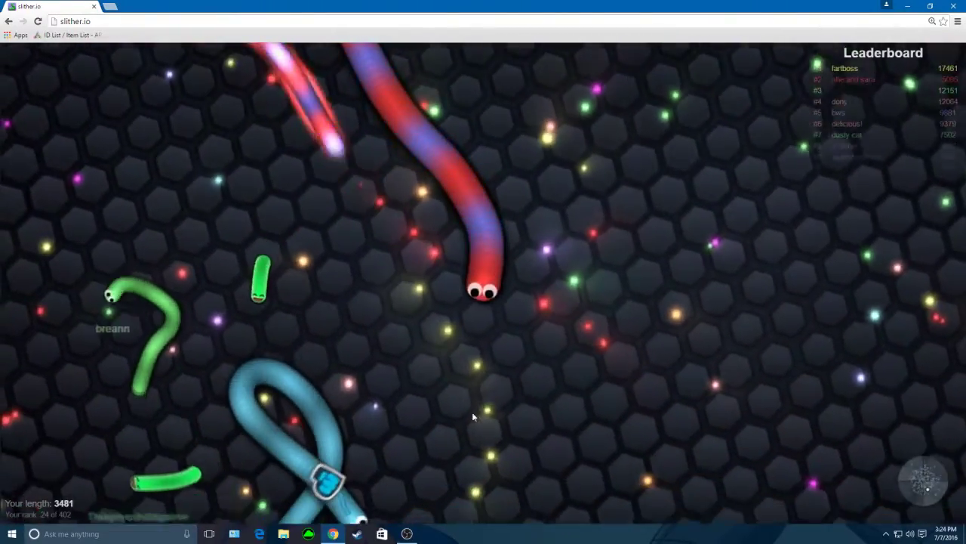
pyautogui.click(472, 411)
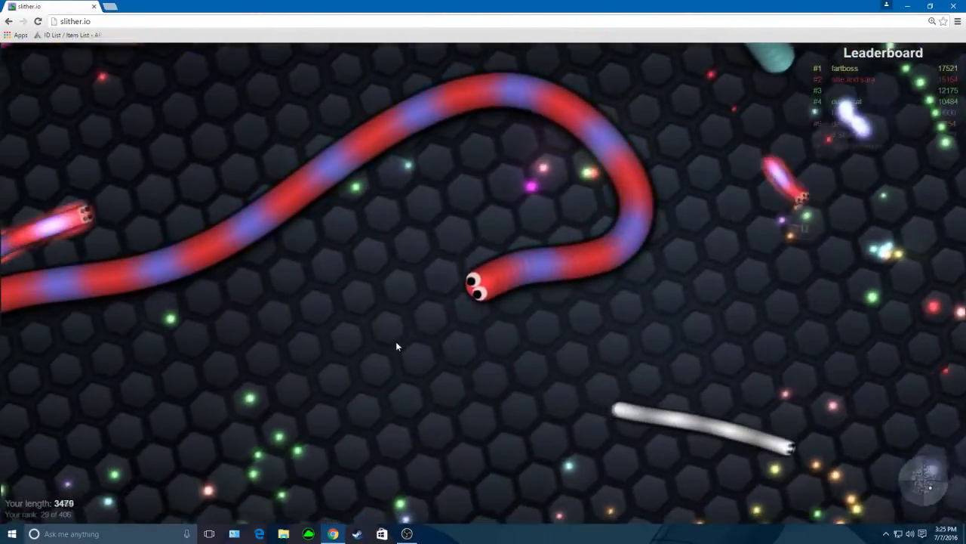
pyautogui.moveTo(396, 342); pyautogui.dragTo(451, 378)
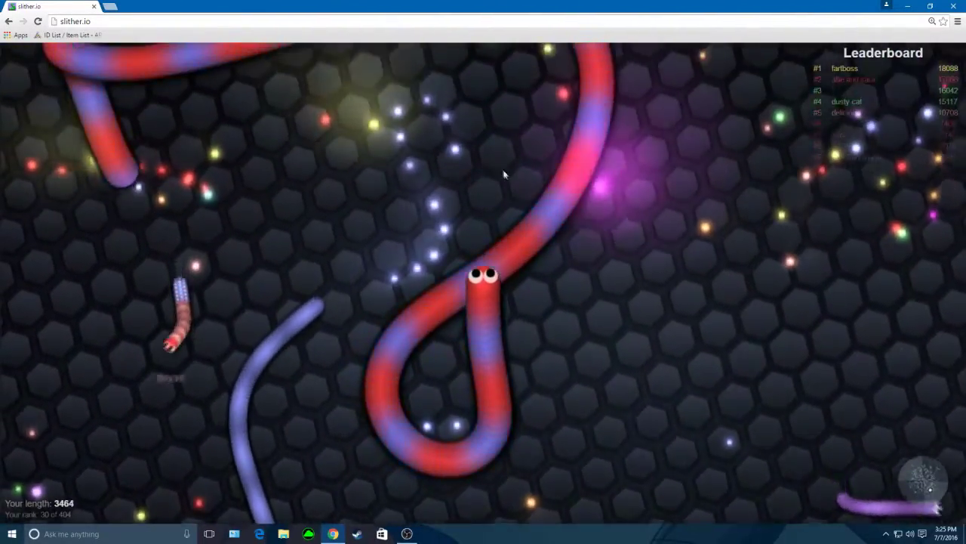
# Boost into the food cluster, growing the snake to length 4817
pyautogui.moveTo(504, 174)
pyautogui.mouseDown()
pyautogui.moveTo(557, 366)
pyautogui.moveTo(562, 317)
pyautogui.mouseUp()
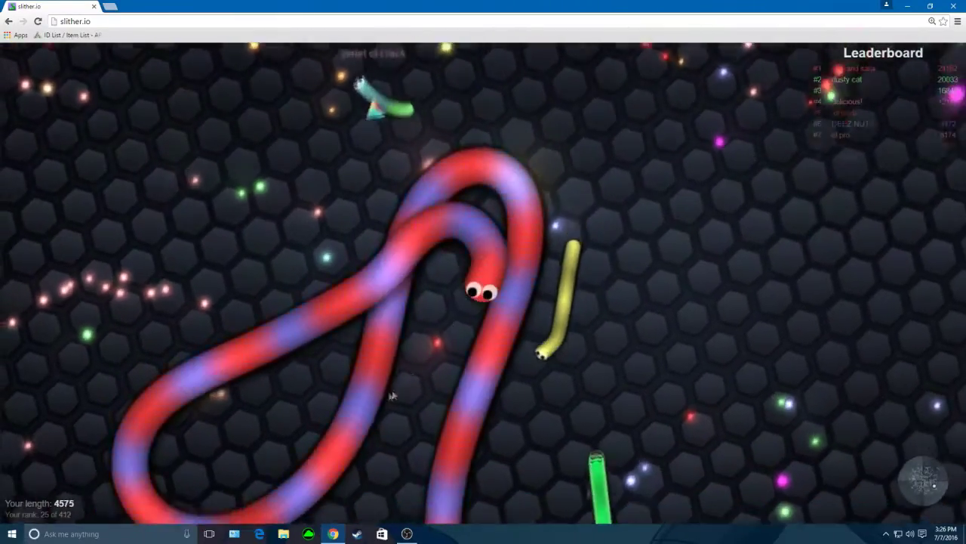
pyautogui.moveTo(455, 357); pyautogui.dragTo(358, 423)
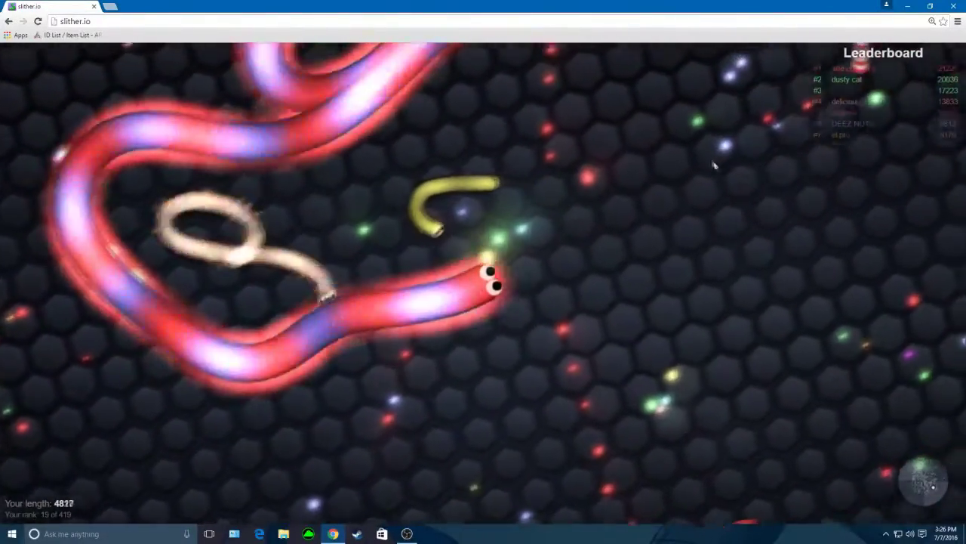
# Coil and boost toward pellets, reaching length 5839 and the top ten
pyautogui.moveTo(760, 259); pyautogui.dragTo(417, 271)
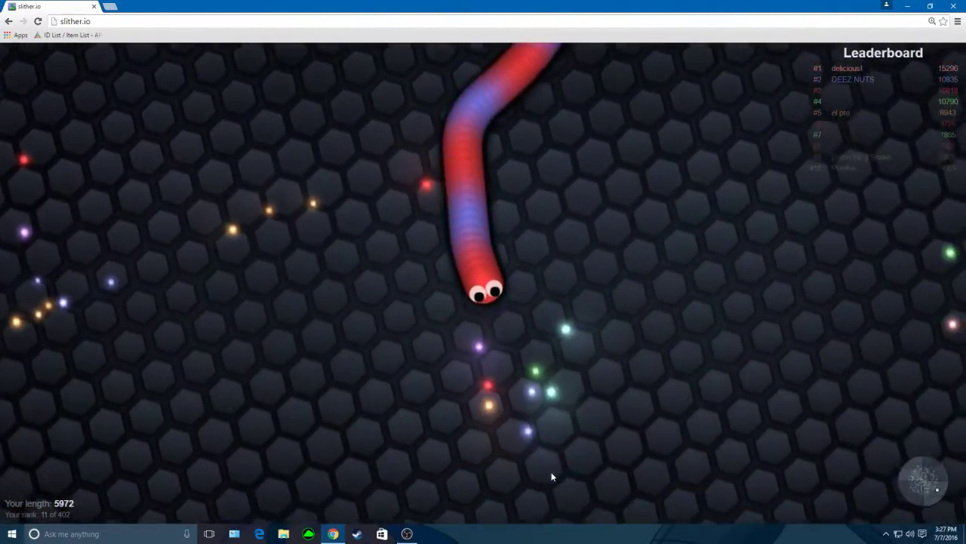
pyautogui.moveTo(357, 243)
pyautogui.mouseDown()
pyautogui.moveTo(343, 154)
pyautogui.moveTo(414, 134)
pyautogui.moveTo(395, 130)
pyautogui.moveTo(439, 163)
pyautogui.mouseUp()
pyautogui.moveTo(374, 179); pyautogui.dragTo(380, 214)
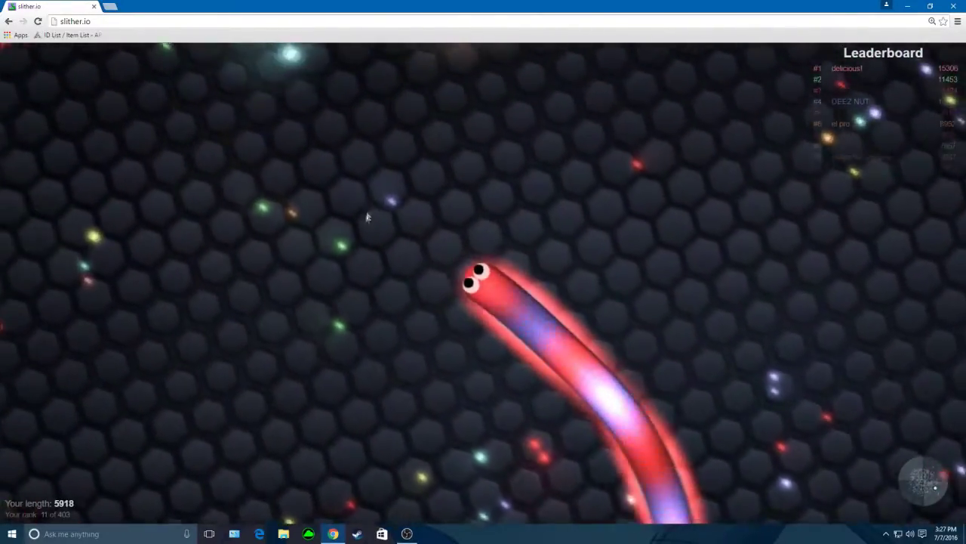
pyautogui.moveTo(484, 176); pyautogui.dragTo(397, 183)
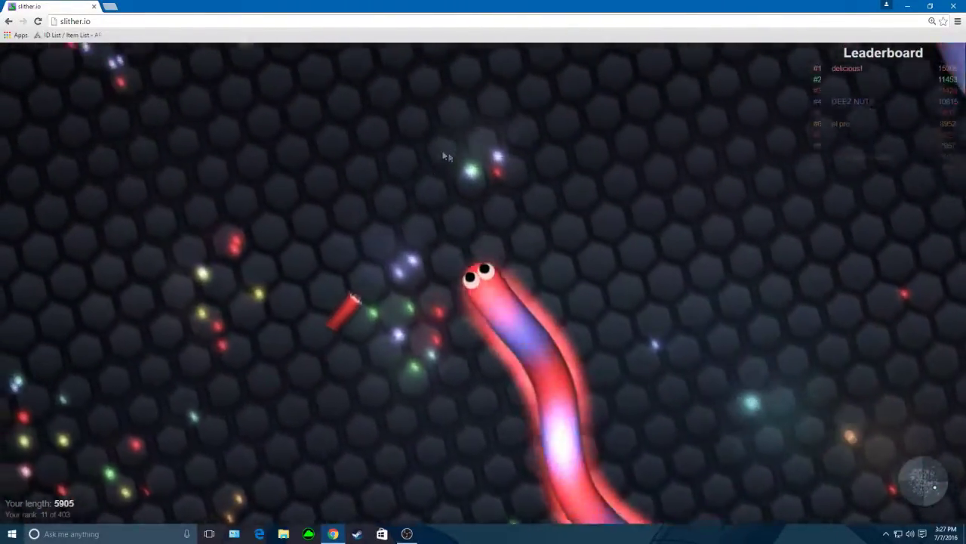
pyautogui.moveTo(307, 226)
pyautogui.mouseDown()
pyautogui.moveTo(357, 178)
pyautogui.moveTo(301, 392)
pyautogui.moveTo(540, 402)
pyautogui.moveTo(416, 457)
pyautogui.mouseUp()
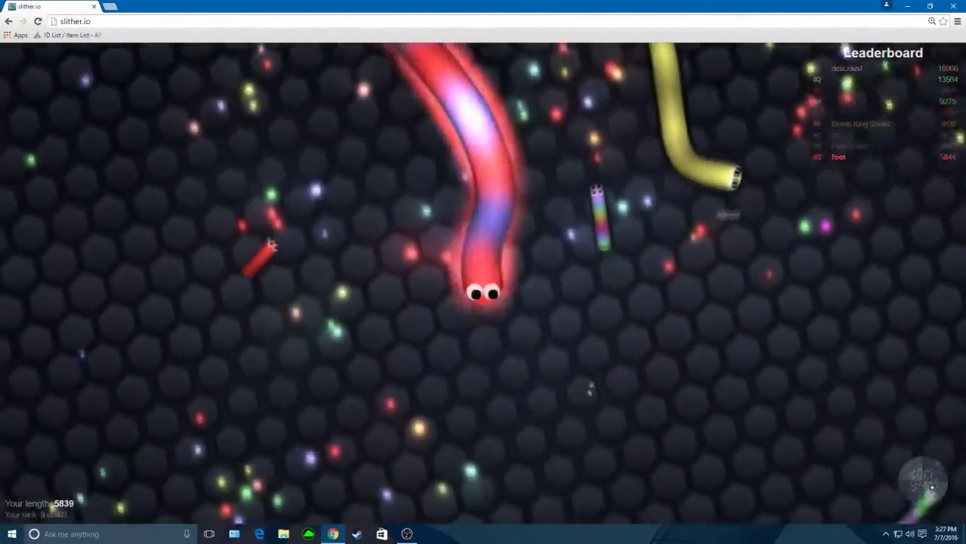
# Boost toward food in tight loops and curl past the other snakes
pyautogui.moveTo(335, 255)
pyautogui.mouseDown()
pyautogui.moveTo(604, 304)
pyautogui.moveTo(388, 376)
pyautogui.mouseUp()
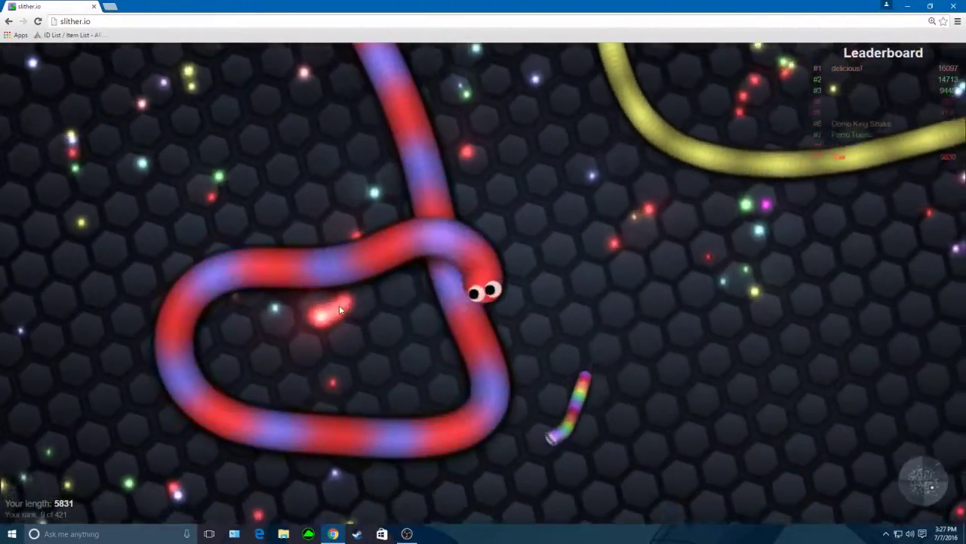
pyautogui.moveTo(339, 305)
pyautogui.mouseDown()
pyautogui.moveTo(424, 182)
pyautogui.moveTo(515, 147)
pyautogui.moveTo(685, 175)
pyautogui.moveTo(548, 339)
pyautogui.mouseUp()
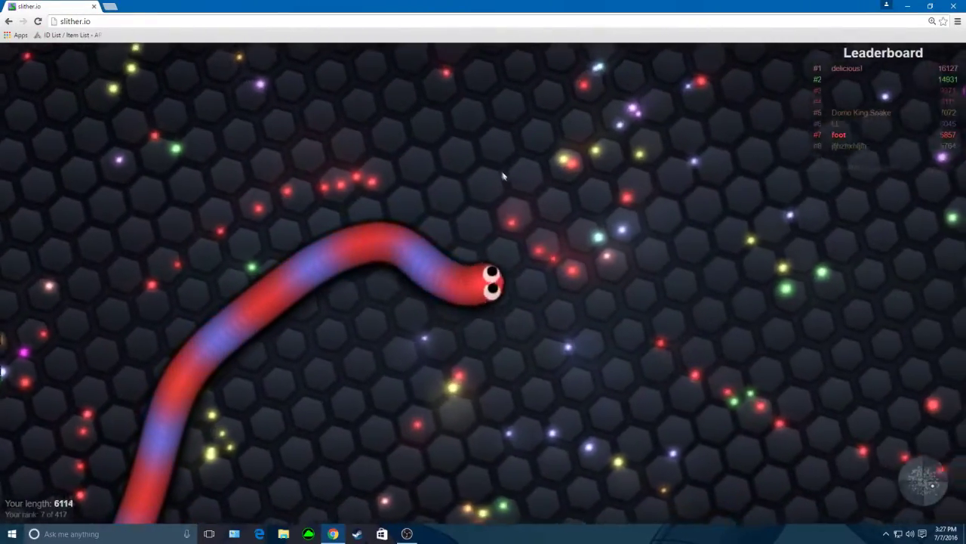
pyautogui.moveTo(336, 178); pyautogui.dragTo(385, 165)
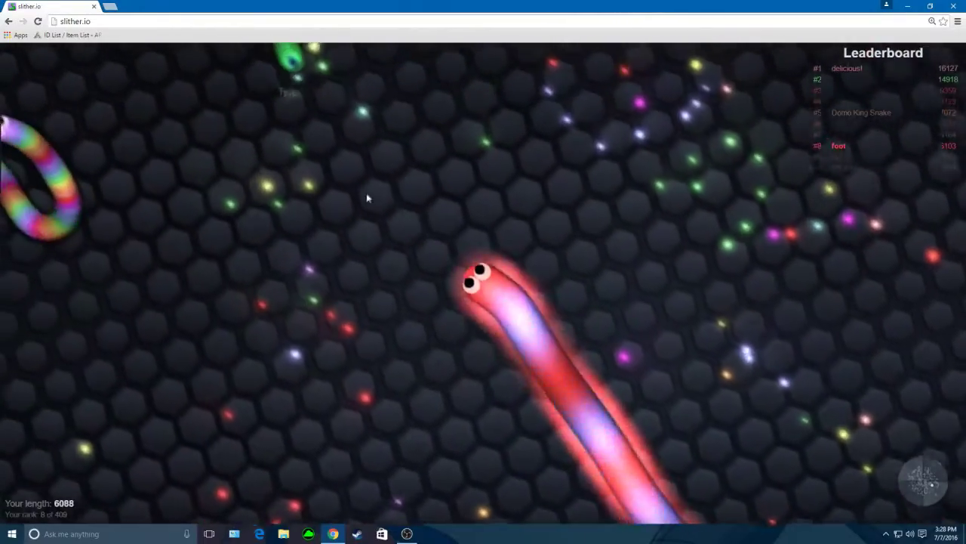
pyautogui.moveTo(372, 183); pyautogui.dragTo(469, 155)
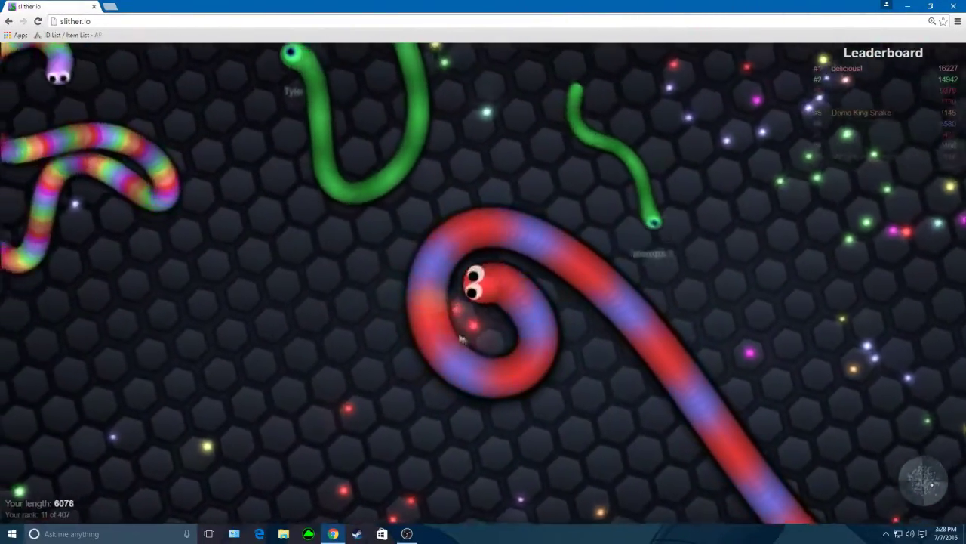
pyautogui.moveTo(470, 161)
pyautogui.mouseDown()
pyautogui.moveTo(381, 150)
pyautogui.moveTo(512, 162)
pyautogui.moveTo(375, 187)
pyautogui.moveTo(375, 273)
pyautogui.mouseUp()
# Eat a dead snake's glowing remains, growing to length 7462 in sixth place
pyautogui.moveTo(400, 359)
pyautogui.mouseDown()
pyautogui.moveTo(489, 195)
pyautogui.moveTo(520, 356)
pyautogui.moveTo(421, 440)
pyautogui.moveTo(596, 365)
pyautogui.mouseUp()
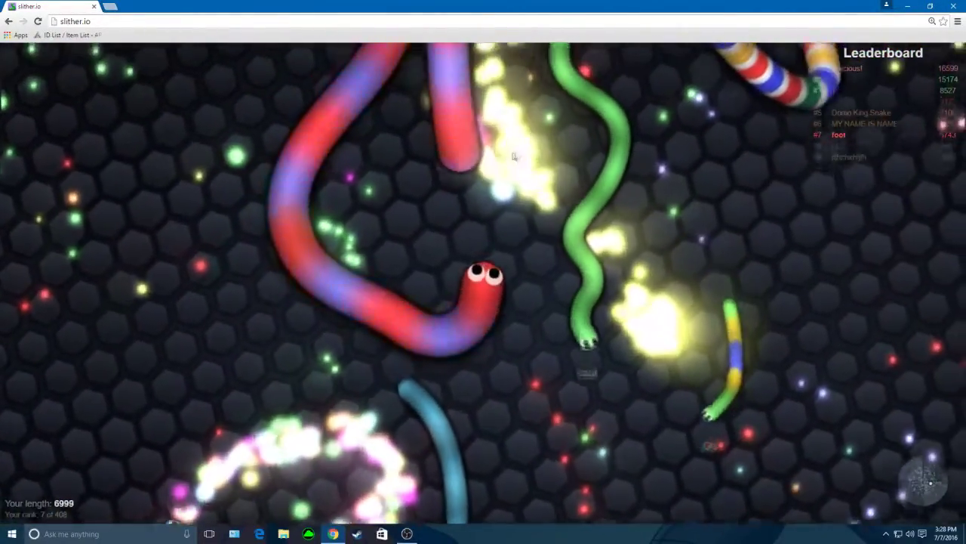
pyautogui.moveTo(421, 469)
pyautogui.mouseDown()
pyautogui.moveTo(424, 489)
pyautogui.moveTo(356, 497)
pyautogui.mouseUp()
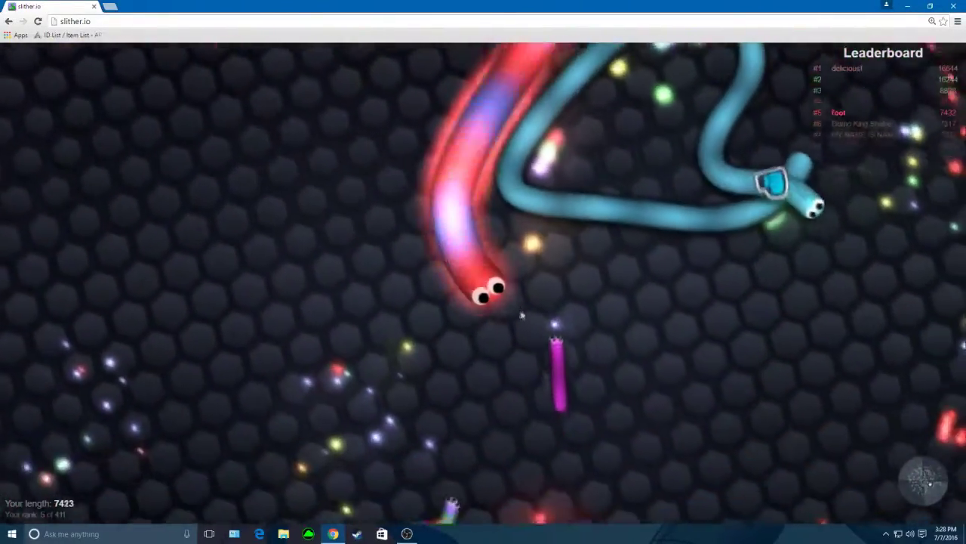
pyautogui.moveTo(521, 316); pyautogui.dragTo(327, 491)
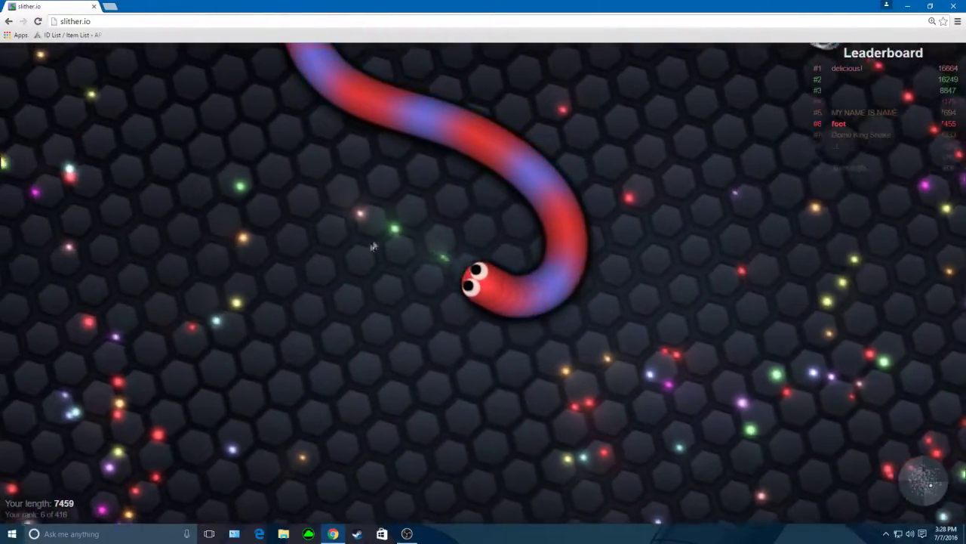
pyautogui.moveTo(346, 261); pyautogui.dragTo(374, 170)
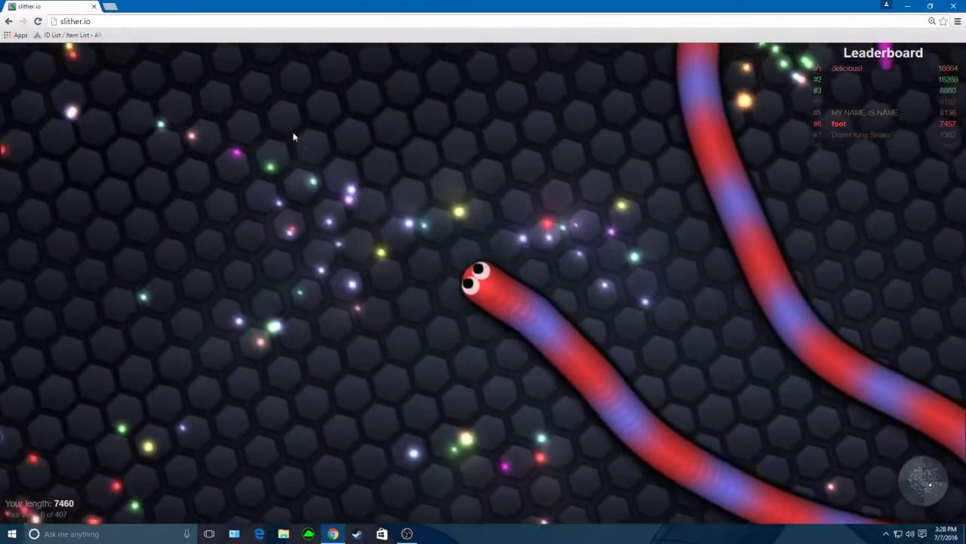
pyautogui.moveTo(246, 144); pyautogui.dragTo(293, 154)
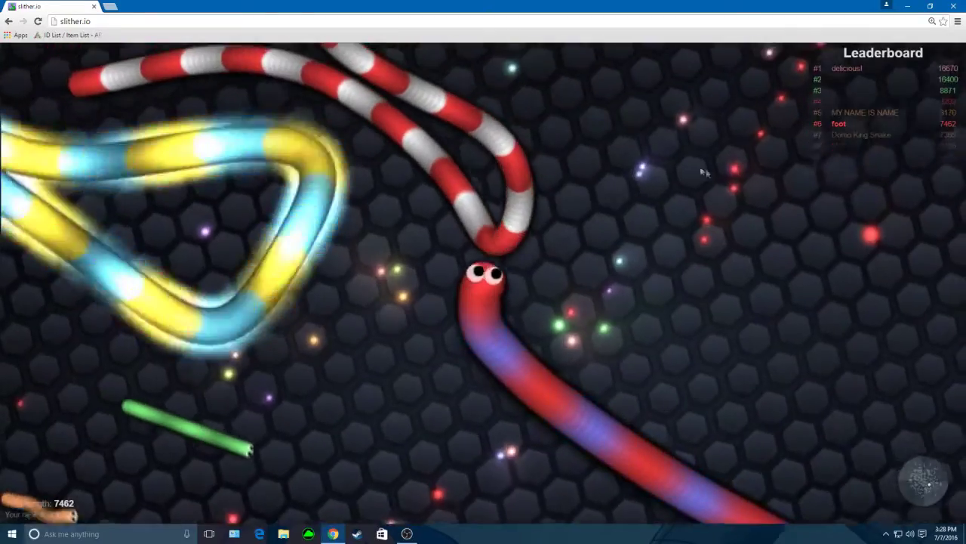
# Switch to full screen with F11 and play on until the snake dies at 11908
pyautogui.press('F11')
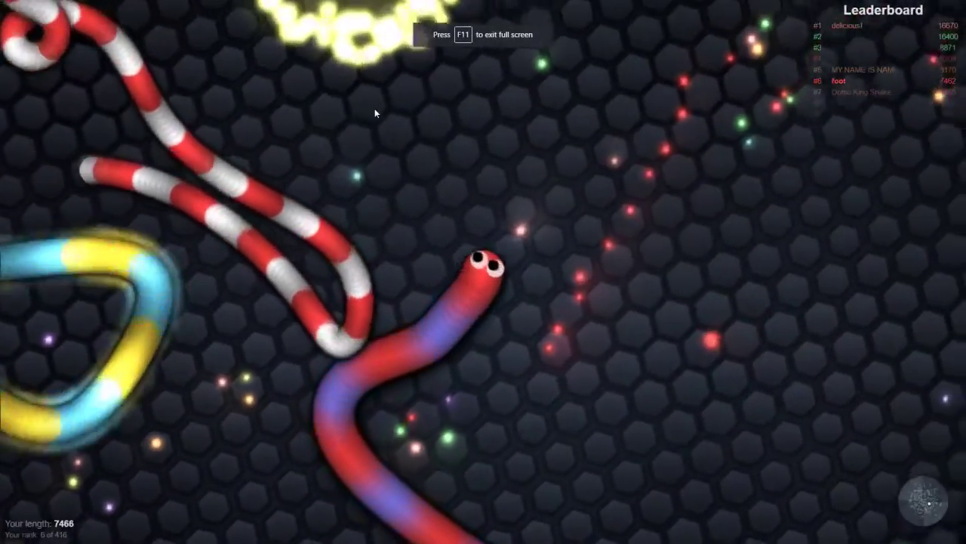
pyautogui.moveTo(507, 224); pyautogui.dragTo(329, 194)
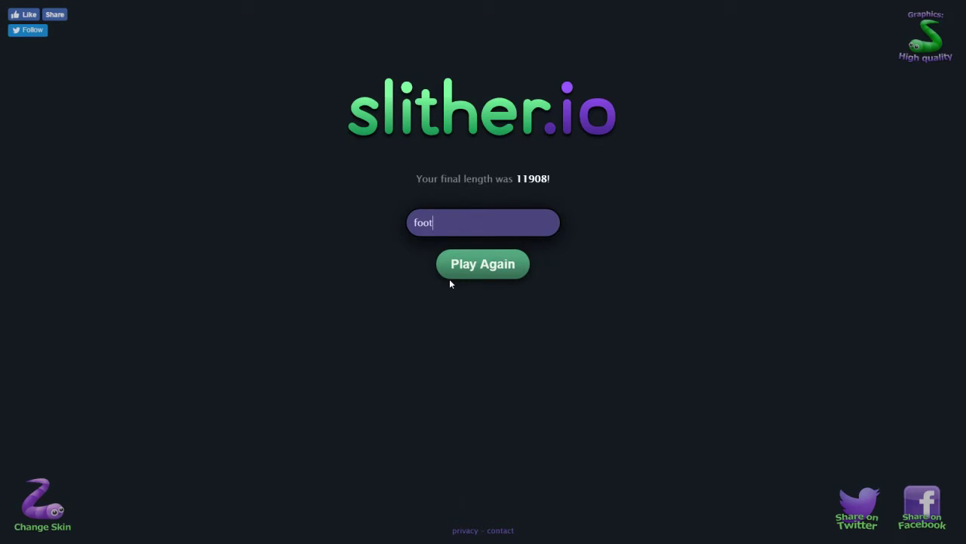
# Replace the nickname 'foot' with 'nukhaos', correcting a mistyped letter
pyautogui.press('BackSpace')
pyautogui.press('BackSpace')
pyautogui.press('BackSpace')
pyautogui.write('nuk')
pyautogui.write('h')
pyautogui.press('BackSpace')
pyautogui.write('hao')
pyautogui.write('s')
# Play a round as 'nukhaos' until it dies at length 48, then exit full screen
pyautogui.click(469, 265)
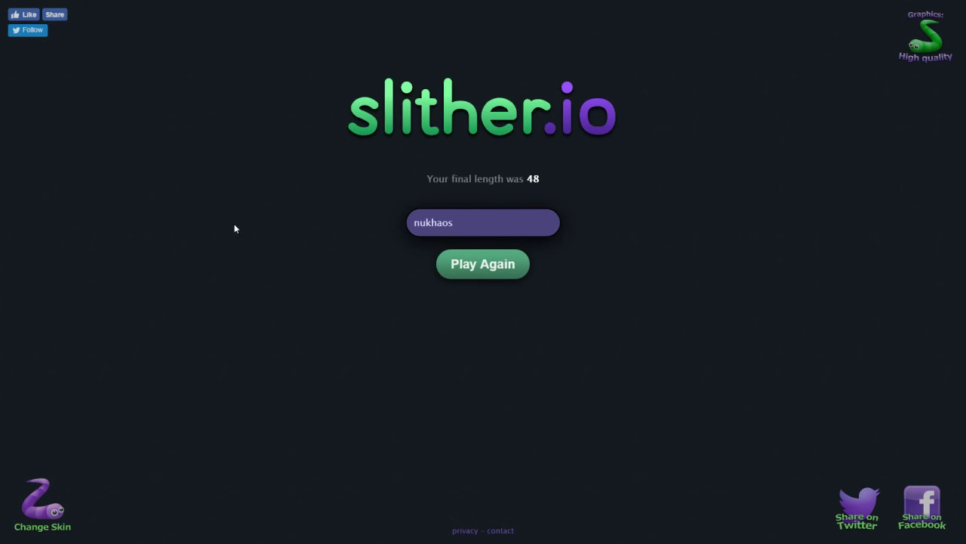
pyautogui.press('F11')
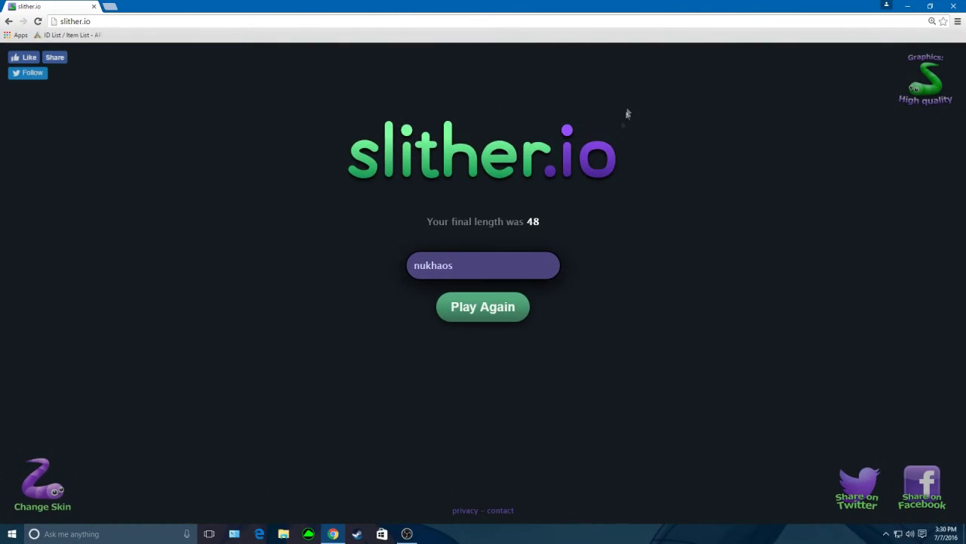